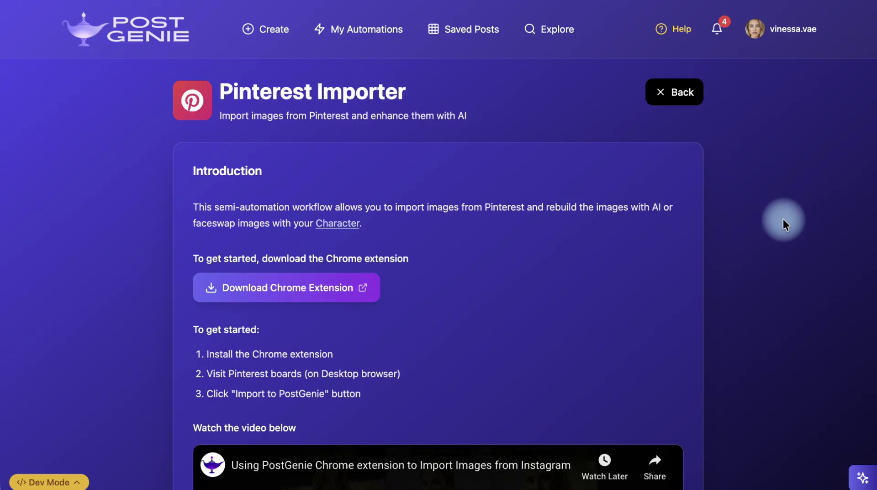
Open the Chrome Web Store page of the PostGenie Importer extension and look through its listing
scroll(783, 219, "down", 5)
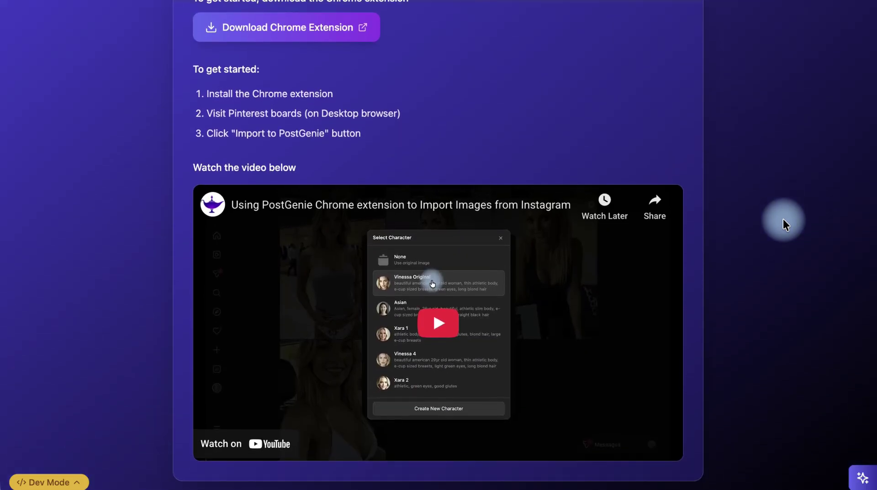
scroll(782, 219, "up", 5)
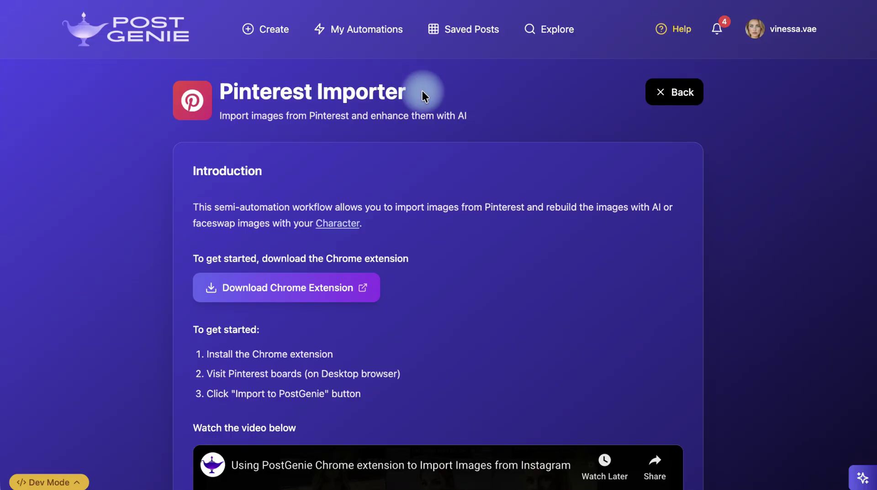
left_click(273, 297)
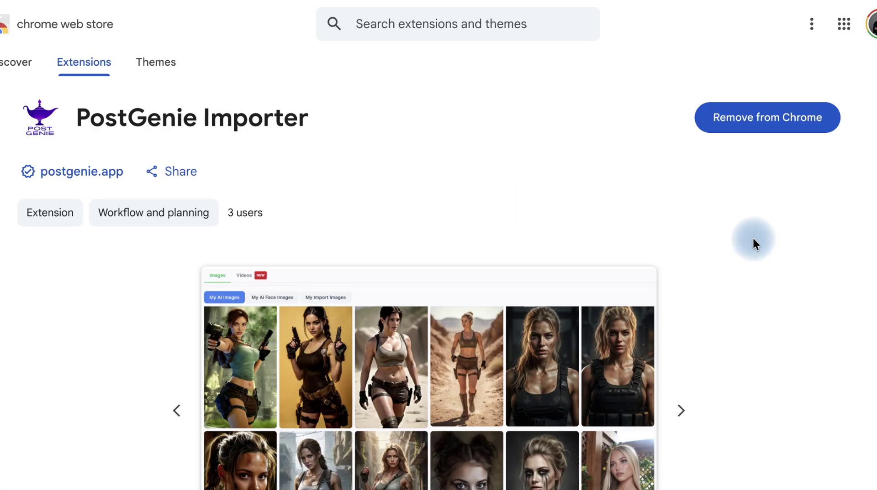
scroll(749, 278, "down", 2)
scroll(748, 277, "up", 2)
scroll(749, 278, "down", 1)
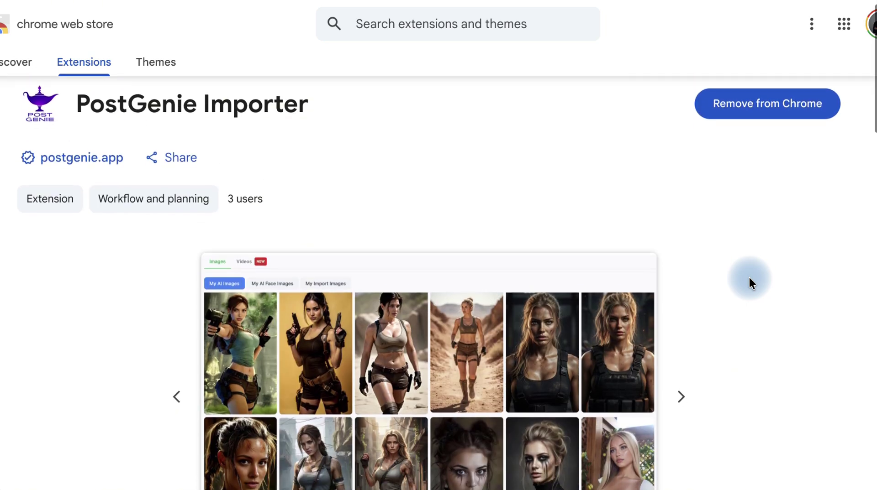
scroll(749, 278, "down", 7)
scroll(749, 277, "up", 5)
scroll(749, 278, "up", 2)
scroll(749, 278, "down", 1)
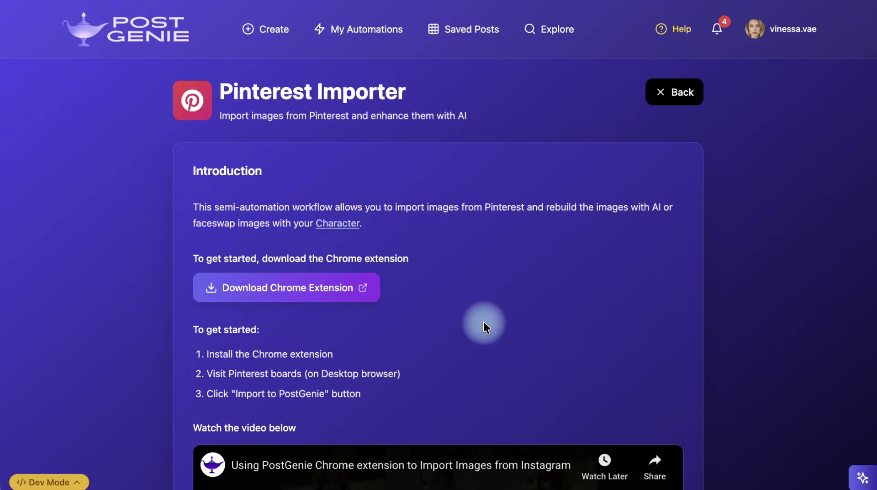
Open the character management page from the Pinterest Importer introduction and look at the saved faces and characters
scroll(483, 321, "down", 1)
scroll(483, 322, "up", 1)
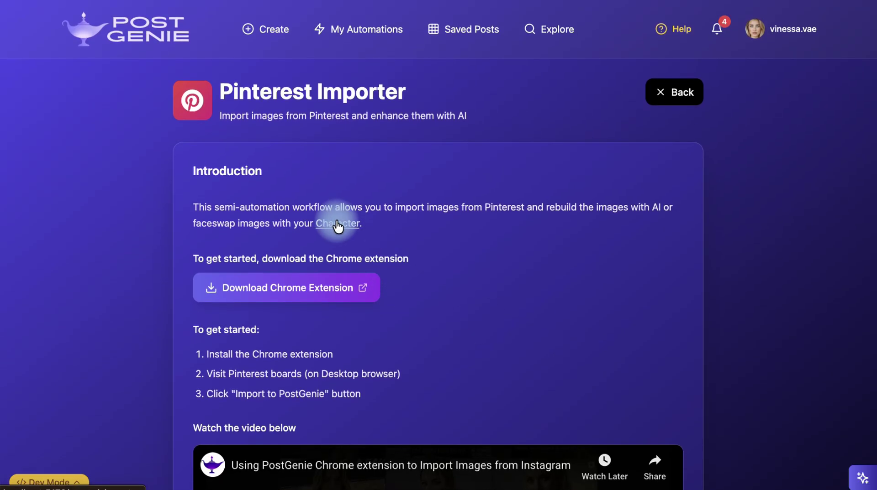
left_click(337, 224)
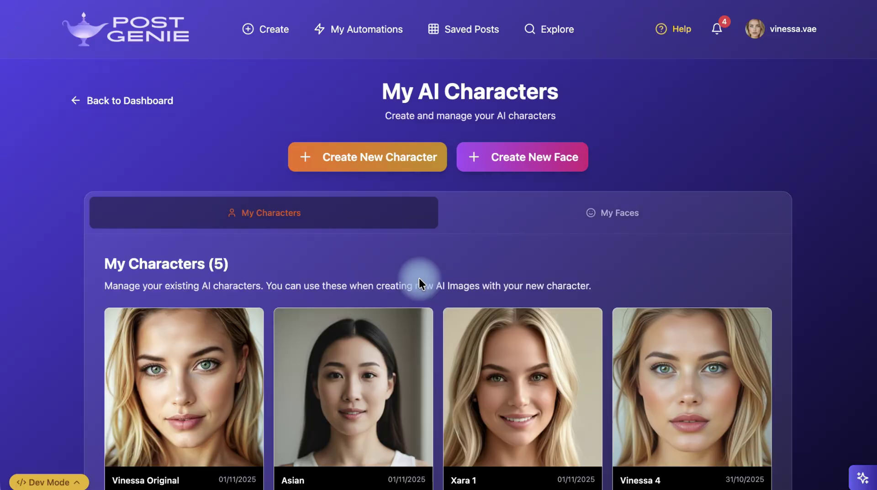
scroll(517, 261, "down", 2)
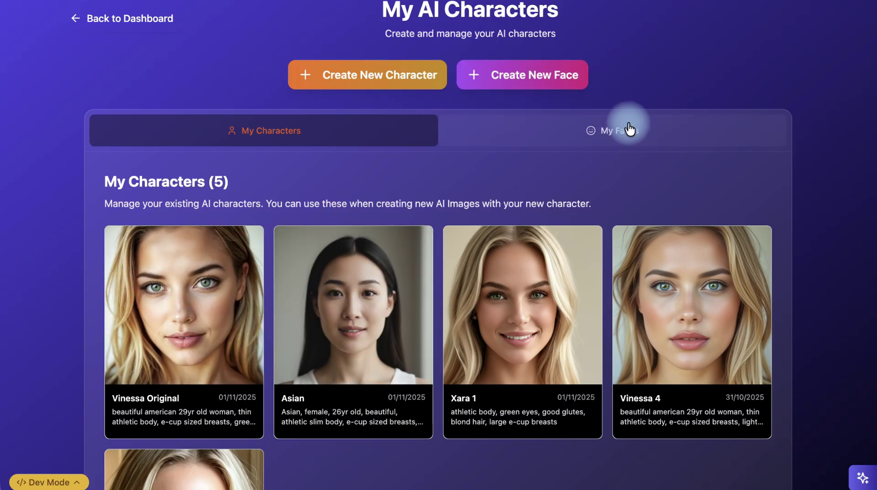
left_click(629, 130)
scroll(457, 265, "up", 2)
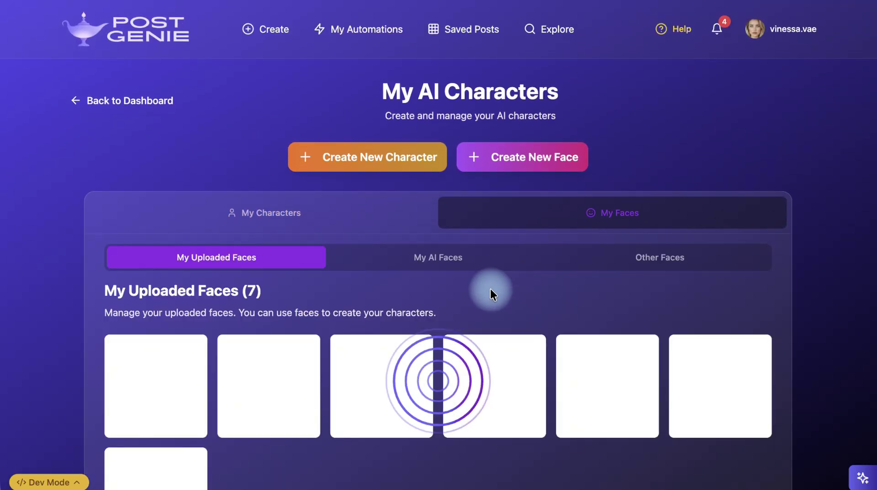
scroll(337, 280, "down", 1)
left_click(270, 182)
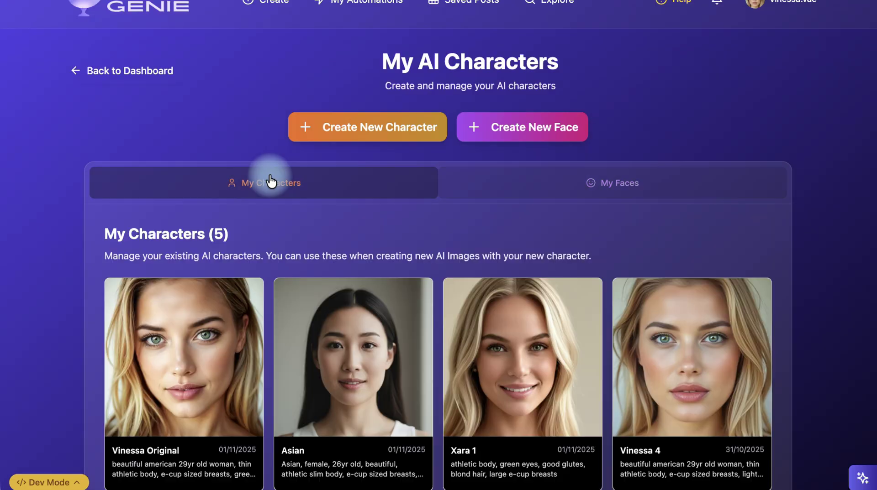
Open the first saved character for editing, review its description and face, and close it without changes
scroll(270, 305, "down", 2)
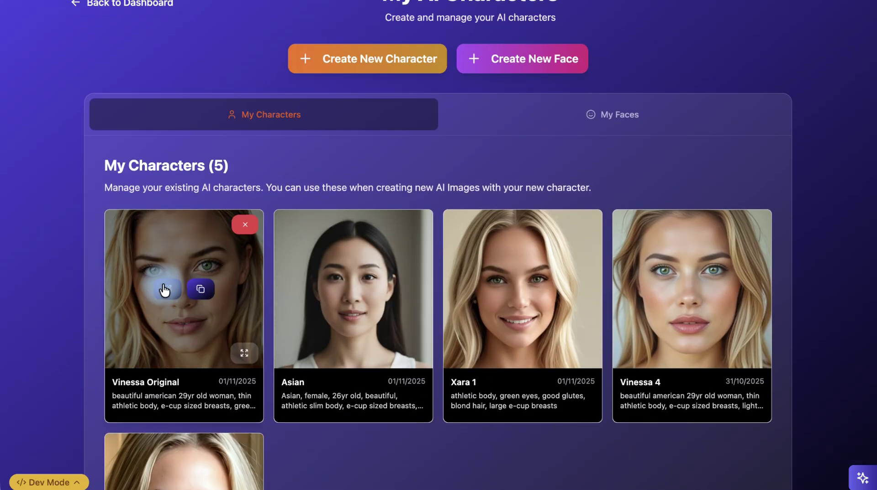
left_click(167, 290)
scroll(524, 289, "down", 1)
triple_click(348, 264)
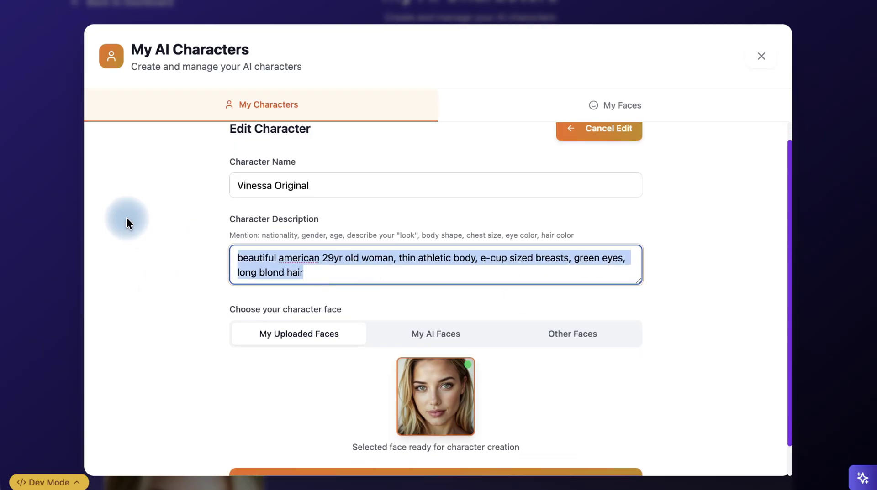
left_click(397, 274)
left_click(171, 251)
scroll(168, 252, "up", 1)
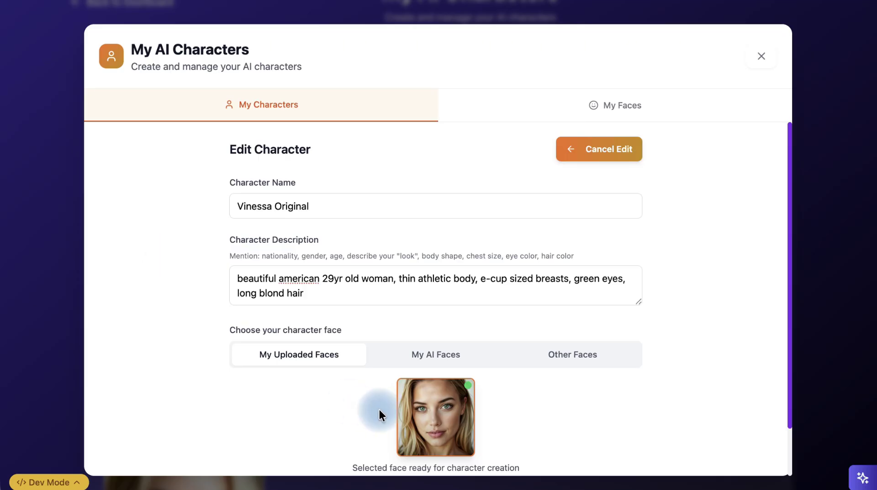
left_click(760, 57)
scroll(401, 278, "up", 3)
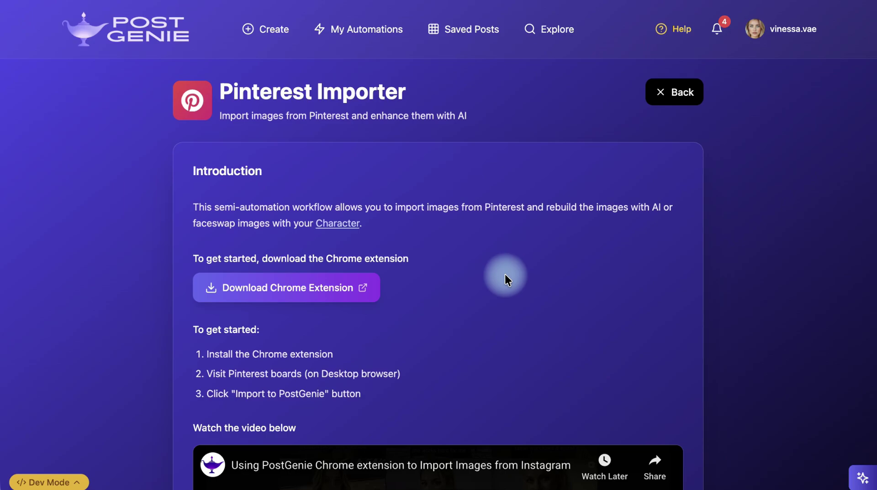
Switch to Pinterest and browse the "boss babe" results for a photo to import into PostGenie
scroll(505, 276, "down", 3)
scroll(506, 239, "up", 3)
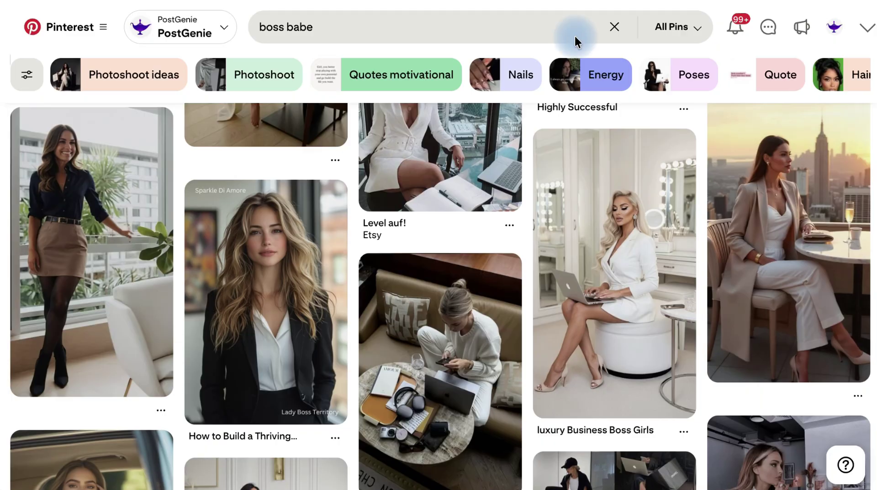
mouse_move(636, 268)
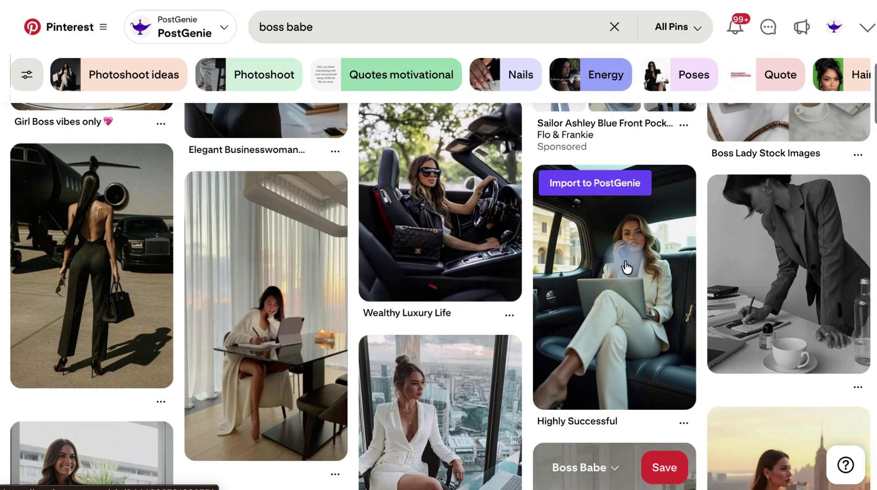
scroll(614, 303, "down", 5)
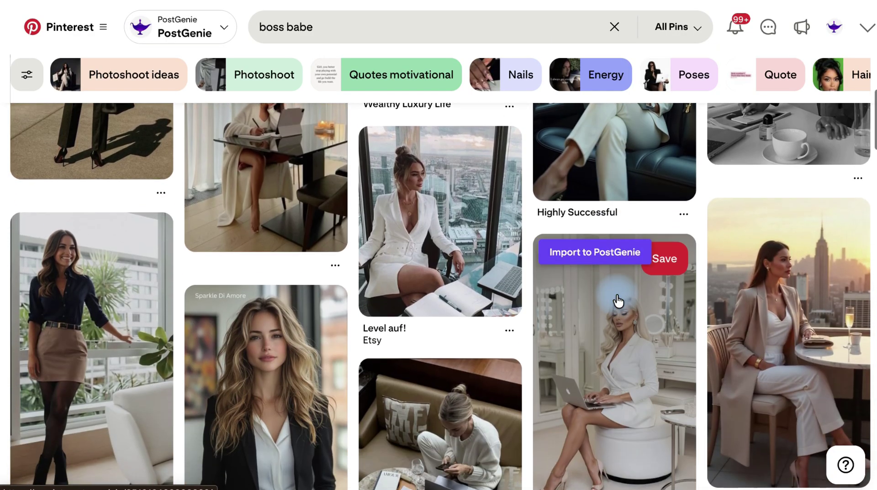
scroll(620, 277, "down", 2)
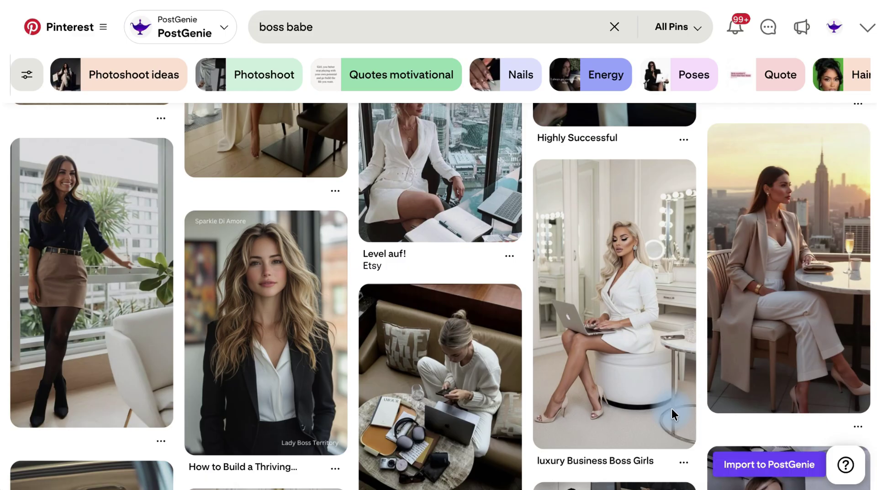
scroll(593, 311, "down", 1)
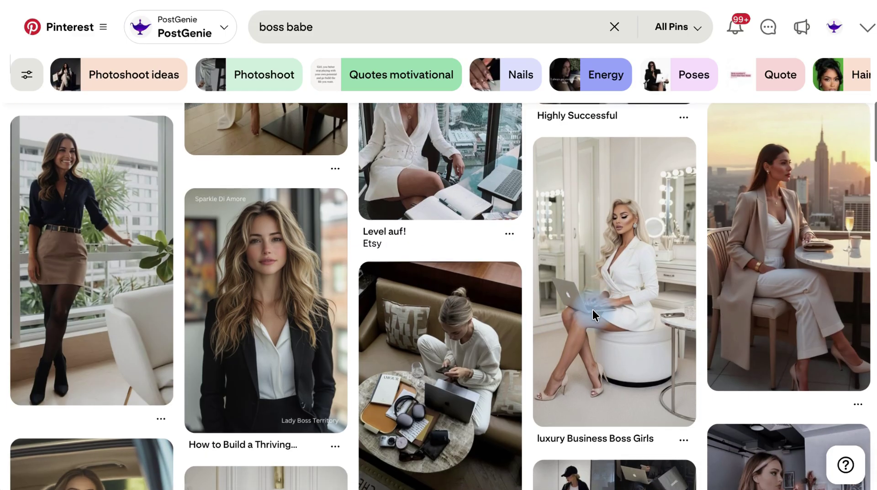
scroll(599, 284, "up", 4)
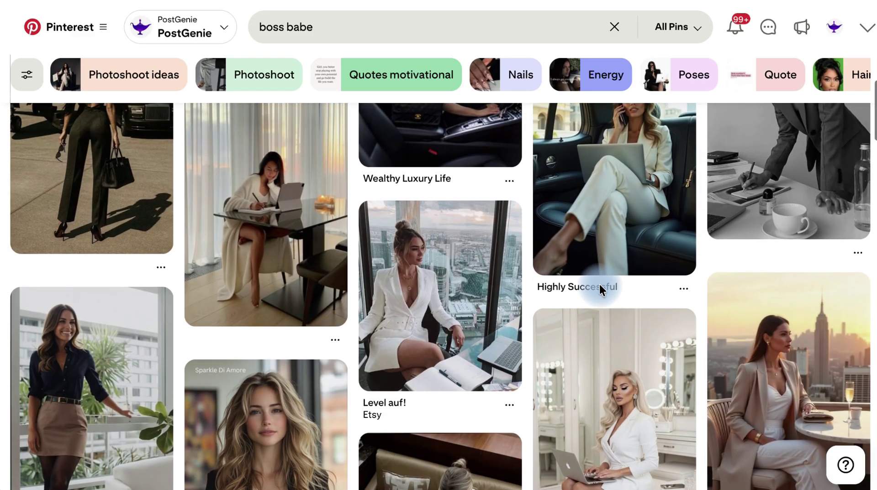
scroll(580, 320, "up", 4)
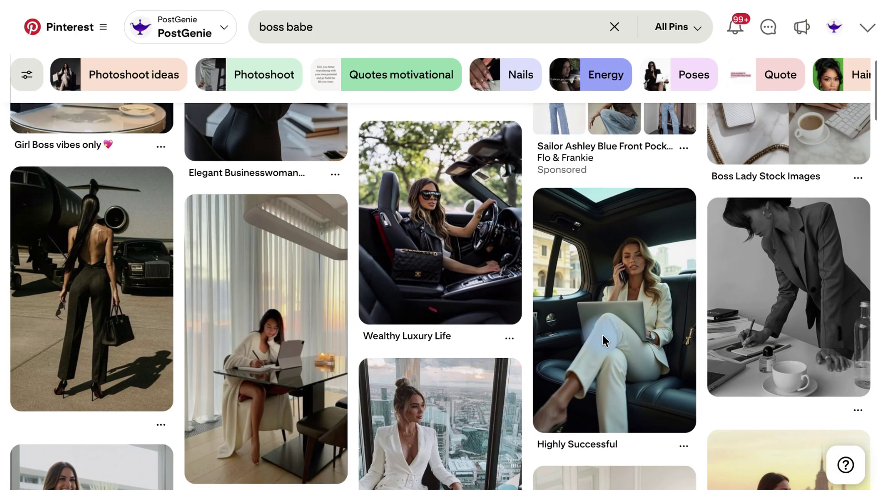
scroll(603, 336, "up", 6)
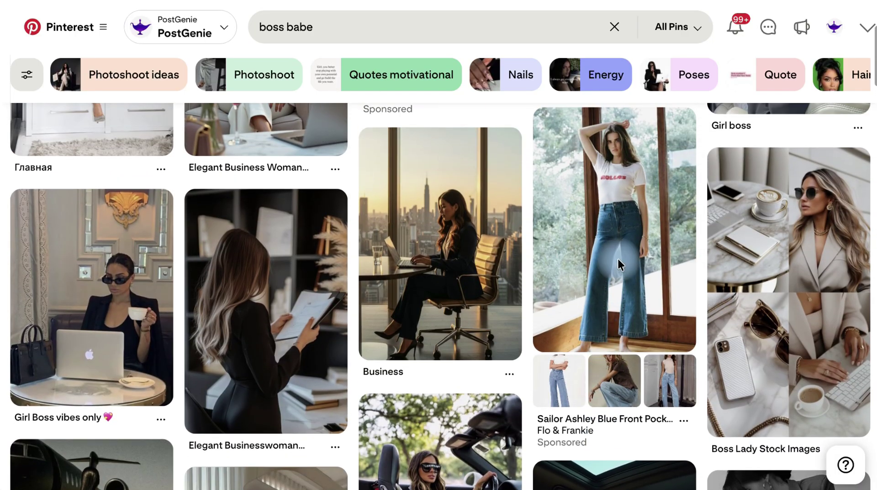
scroll(617, 260, "up", 4)
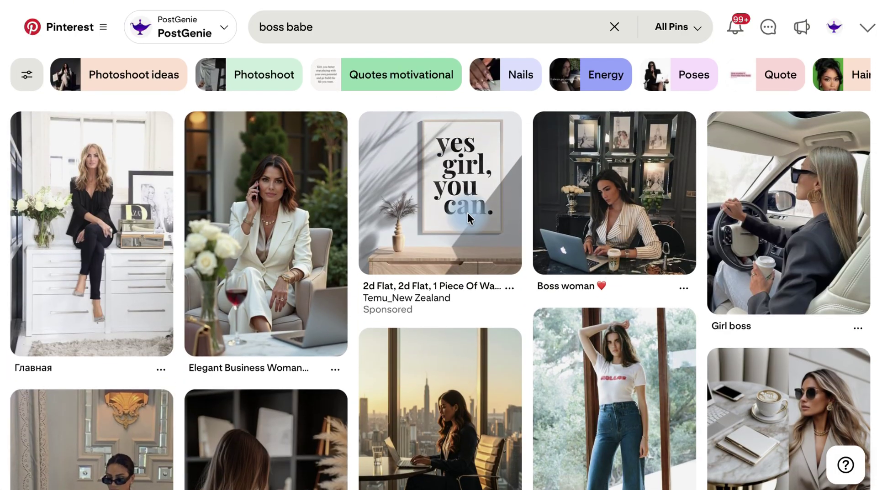
scroll(588, 265, "down", 15)
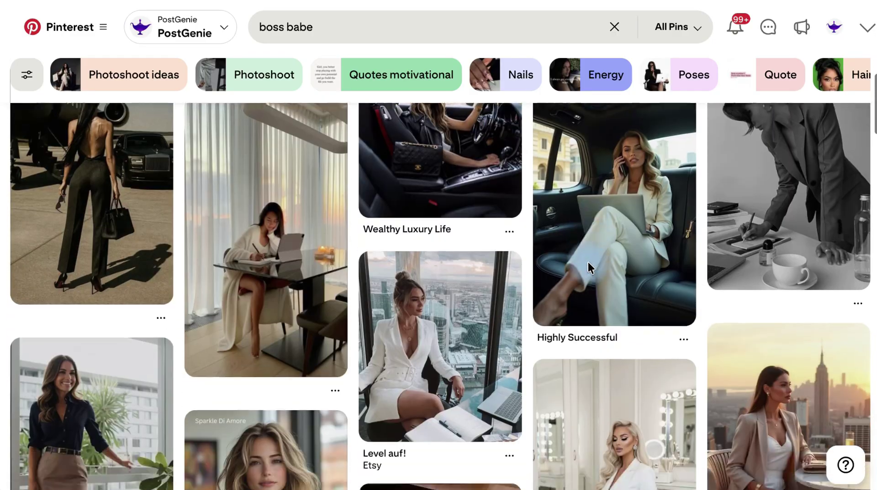
scroll(588, 265, "down", 12)
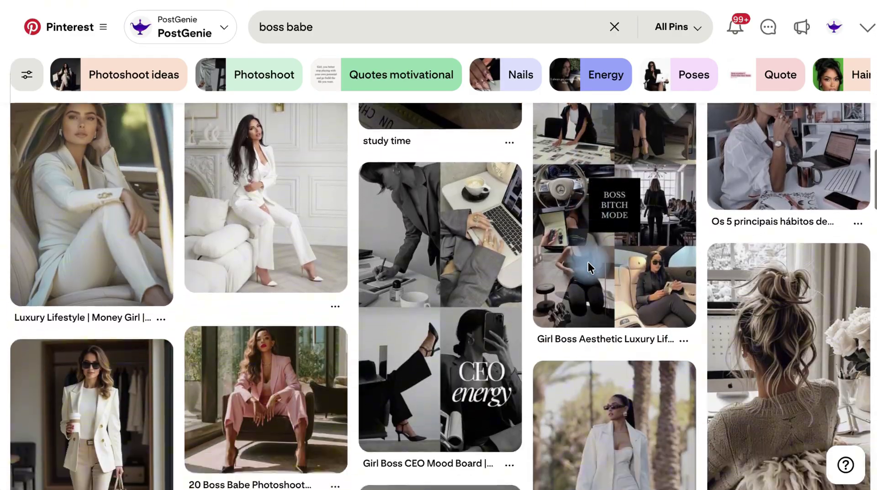
scroll(587, 262, "down", 4)
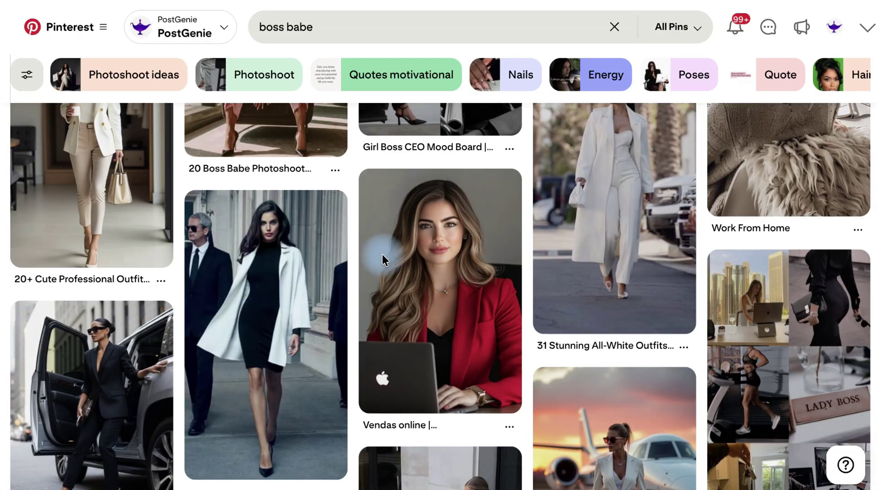
Import the pin of the woman in a red blazer with a laptop using Recreate with AI, and open the AI images
mouse_move(399, 255)
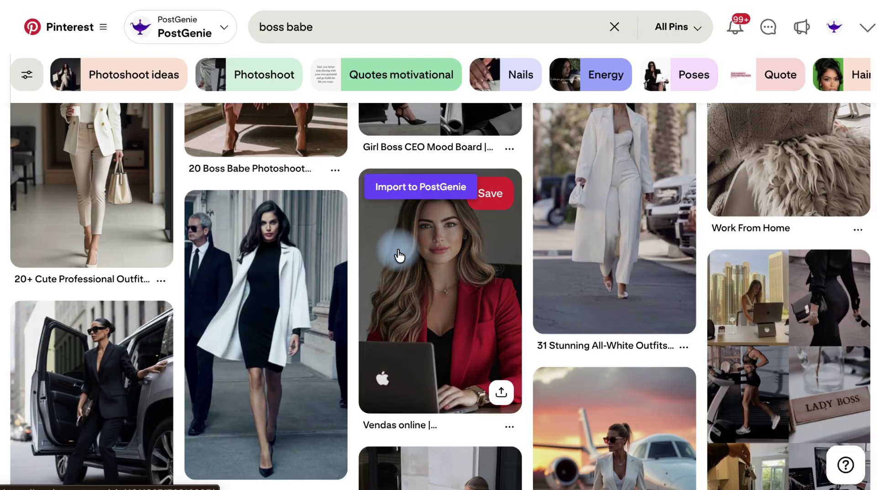
left_click(415, 189)
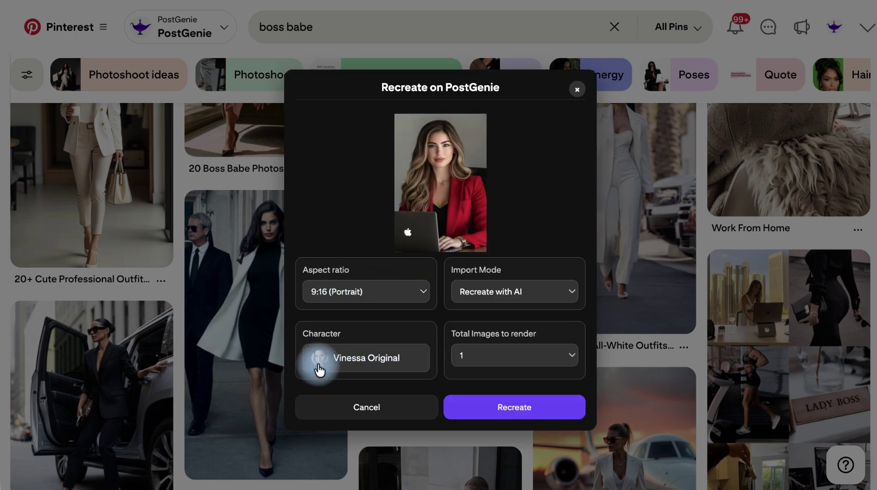
left_click(517, 295)
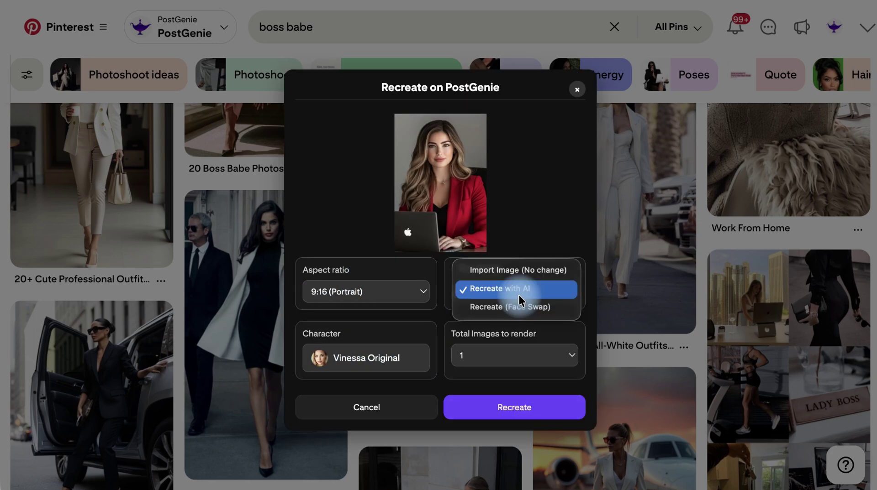
left_click(516, 286)
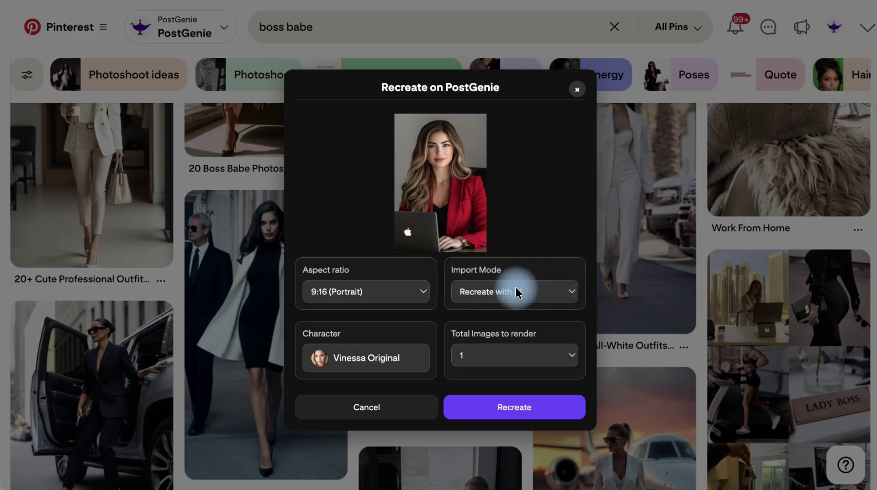
left_click(503, 409)
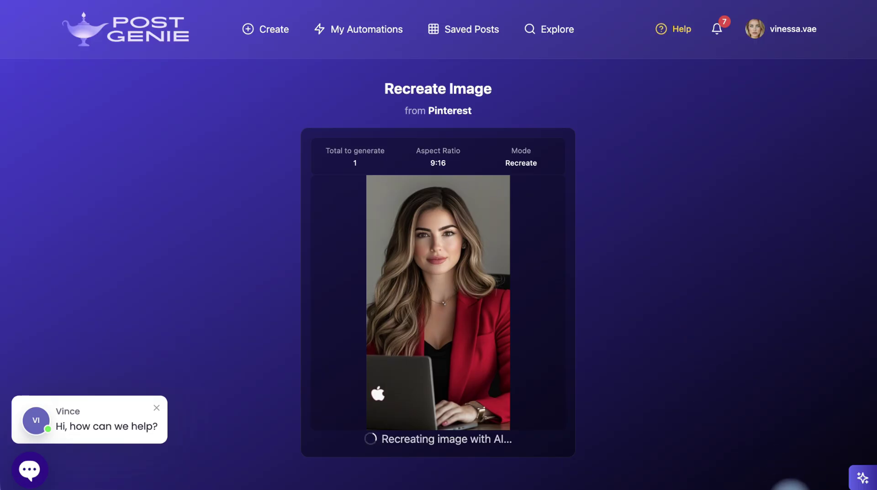
scroll(657, 389, "down", 1)
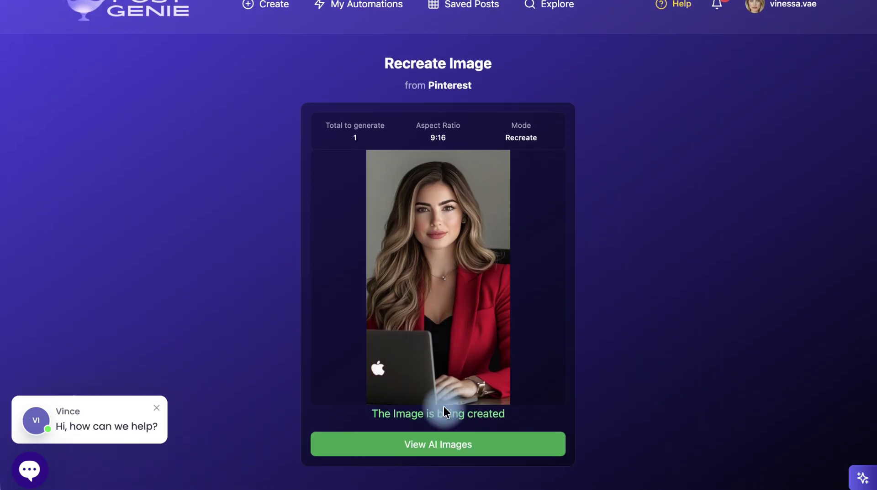
left_click(439, 448)
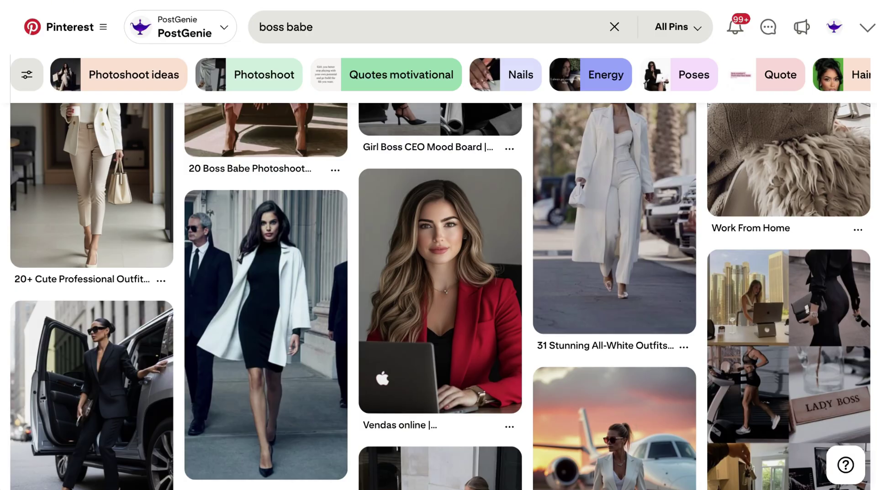
Import the pin of the woman in a red blazer in Recreate (Face Swap) mode with Vinessa Original, and open the AI images without the prompt box
mouse_move(455, 283)
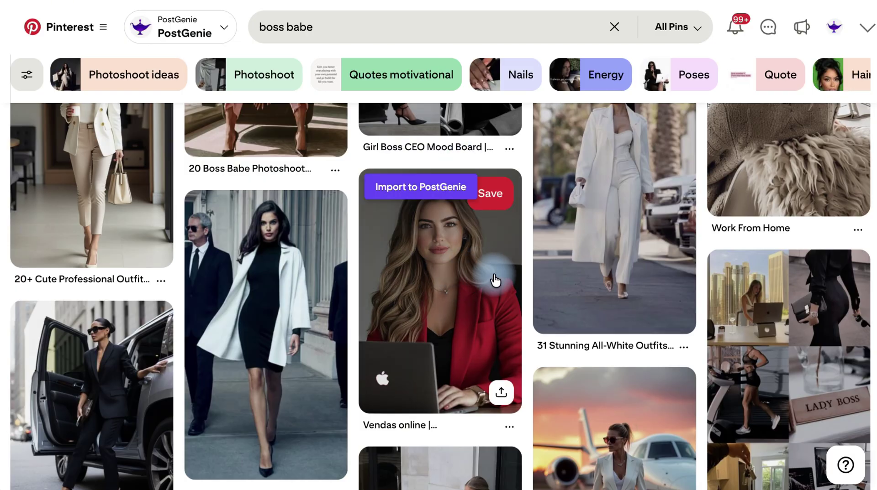
left_click(415, 187)
left_click(507, 288)
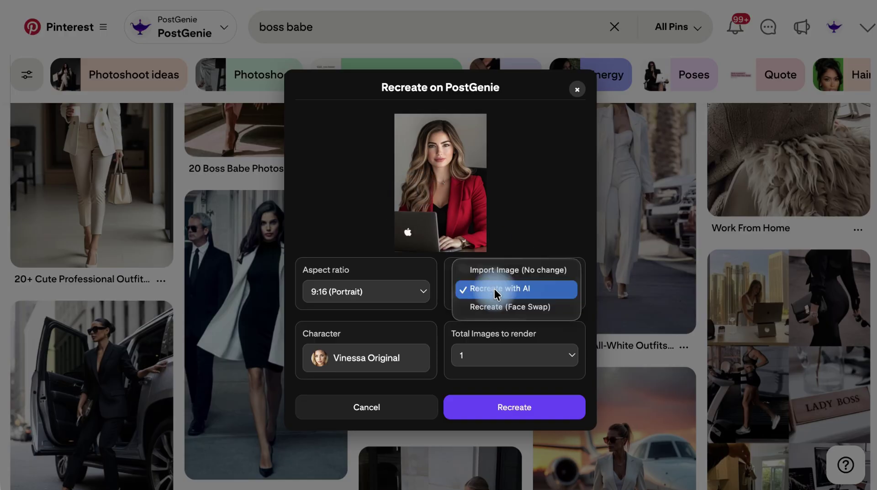
left_click(514, 306)
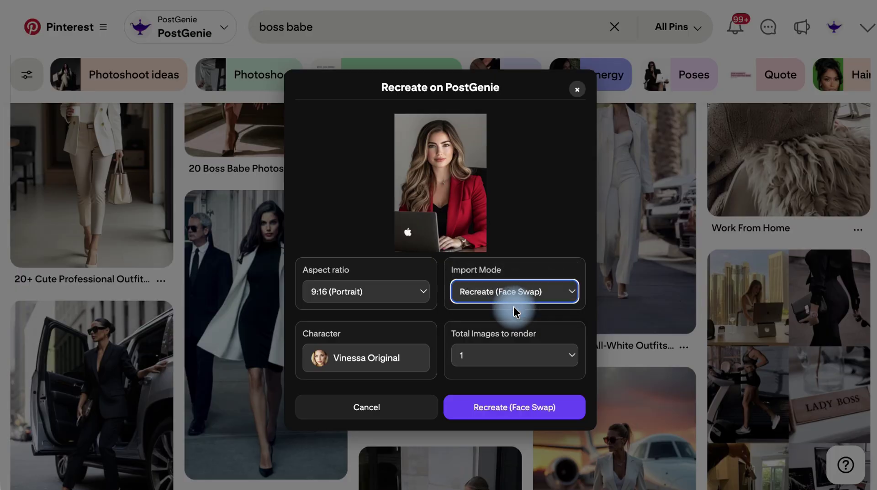
left_click(507, 411)
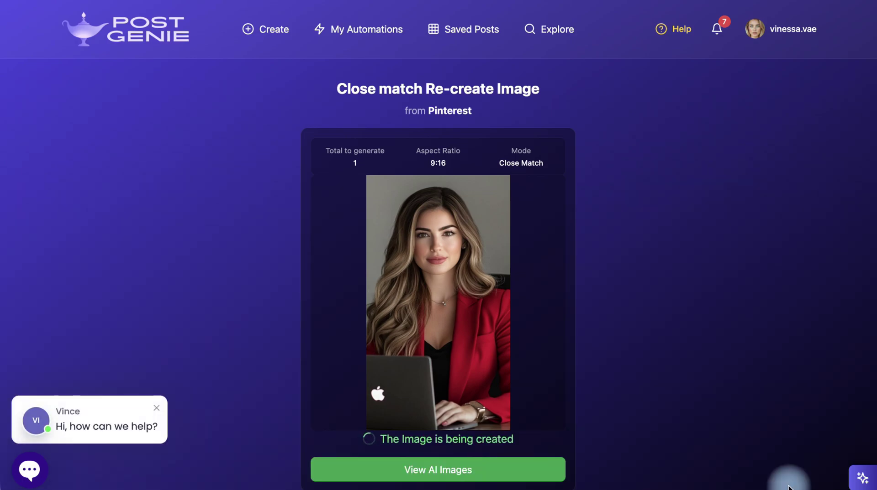
left_click(443, 473)
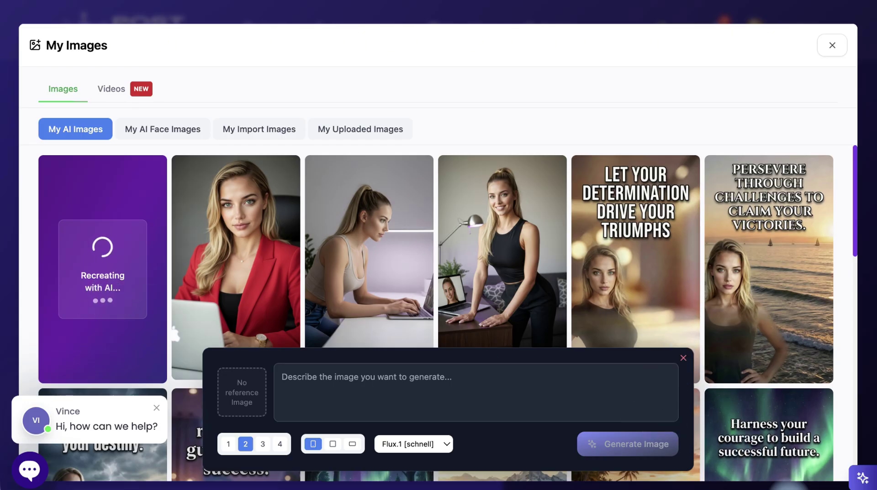
left_click(684, 358)
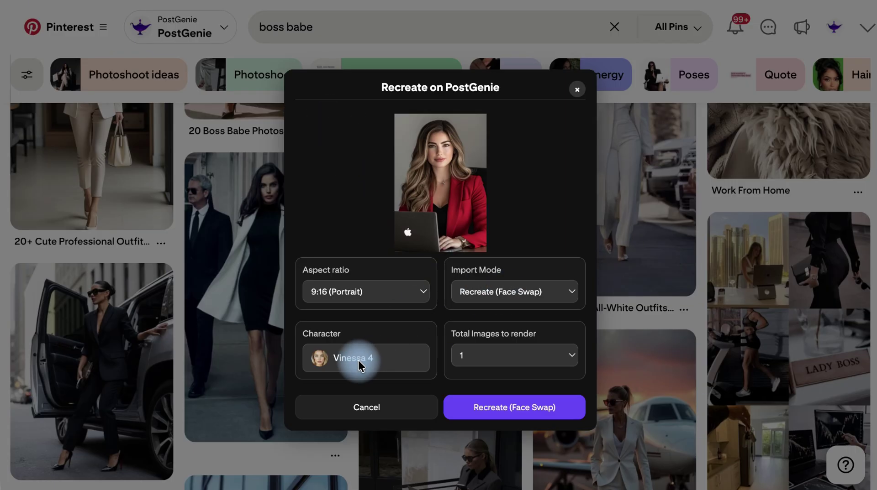
Recreate the red blazer pin by face swap with the character Vinessa 4, and compare the results in the AI images
left_click(497, 414)
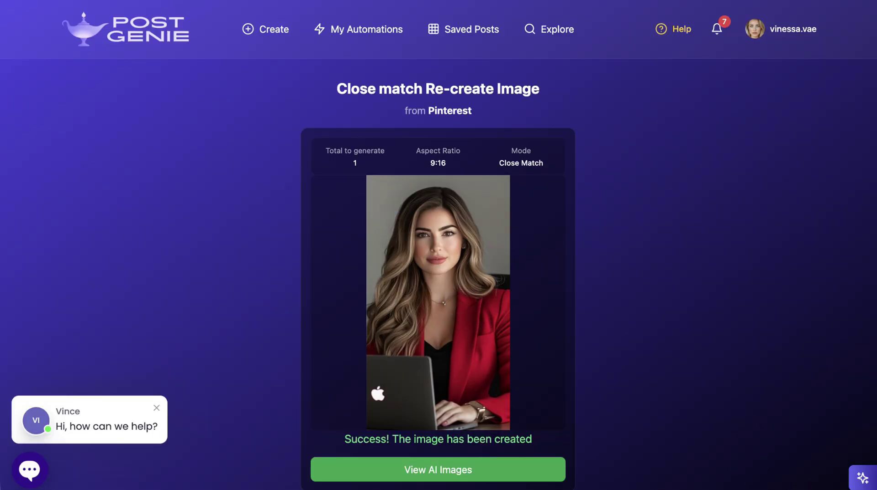
left_click(437, 469)
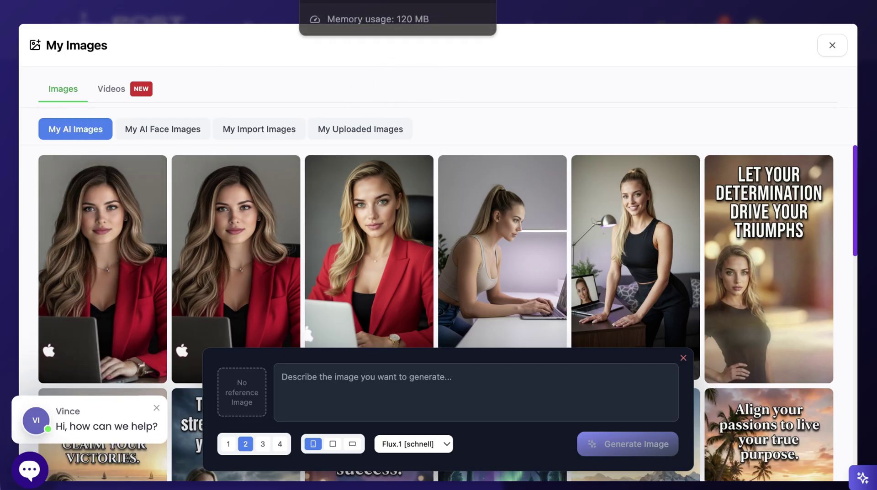
mouse_move(384, 224)
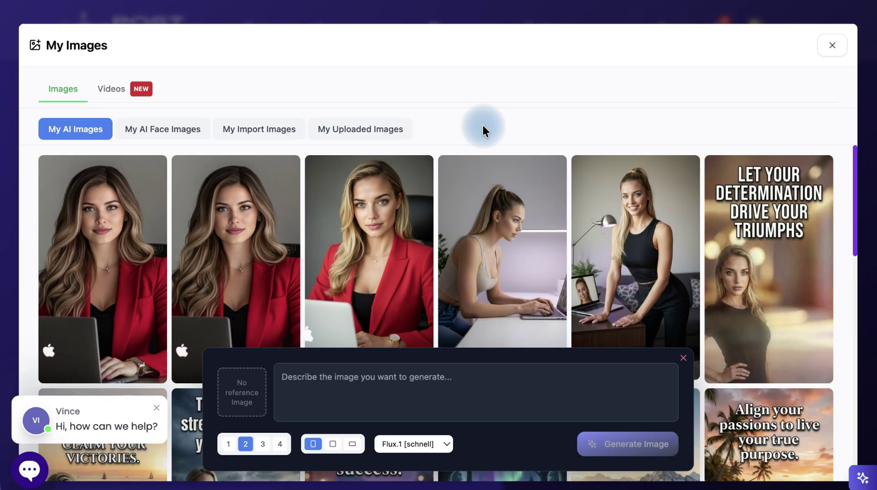
mouse_move(285, 223)
scroll(285, 223, "down", 1)
scroll(389, 200, "up", 1)
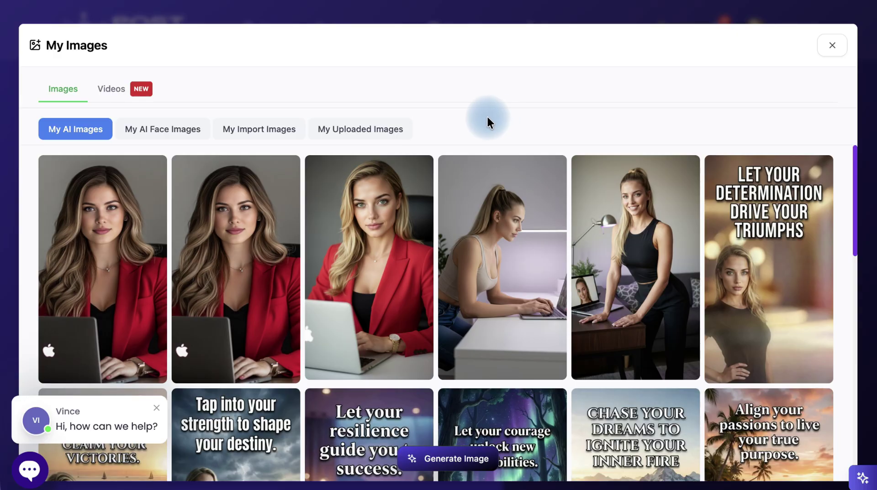
mouse_move(406, 211)
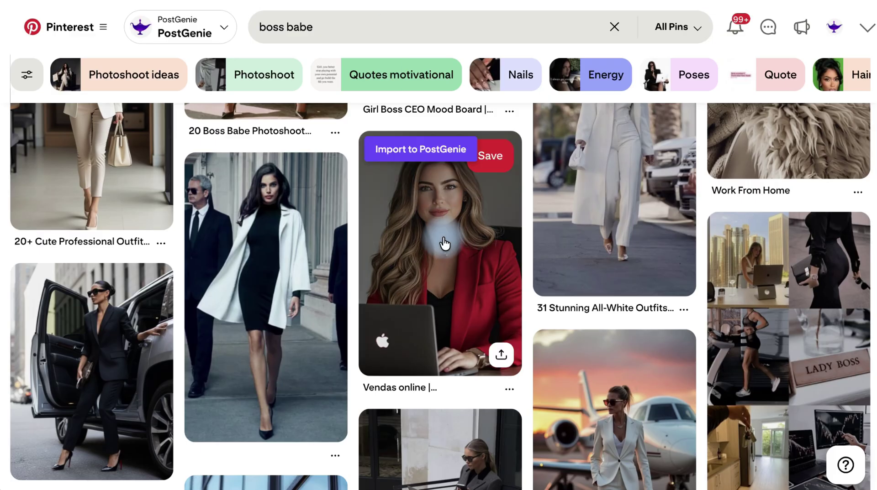
Find the pin of the businesswoman in a black suit leaning against a glass building on Pinterest and start its PostGenie import
scroll(444, 243, "down", 1)
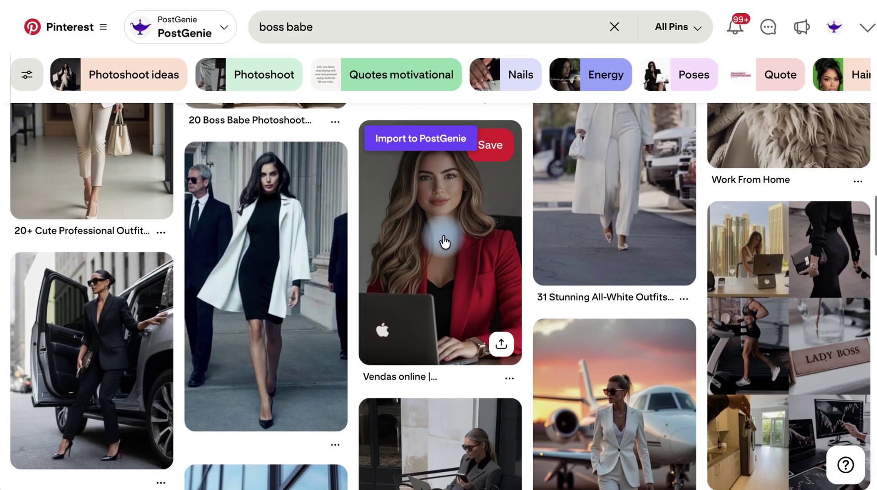
scroll(614, 245, "down", 3)
scroll(614, 246, "down", 4)
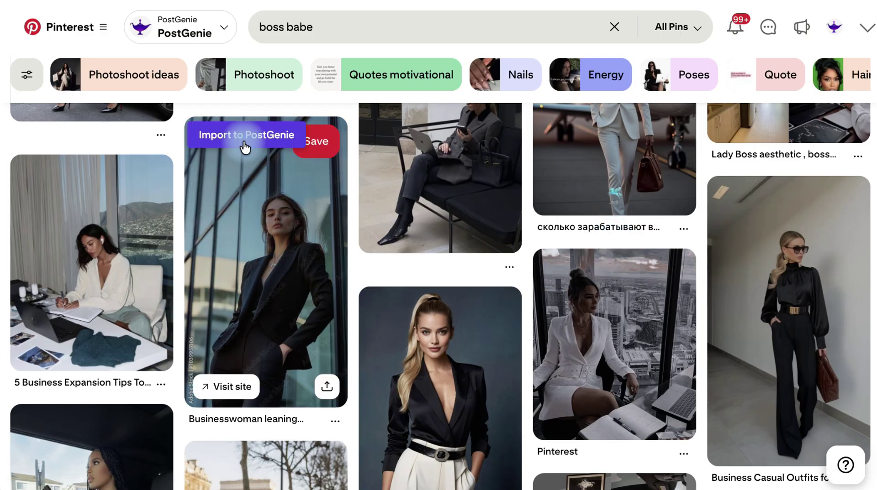
left_click(245, 147)
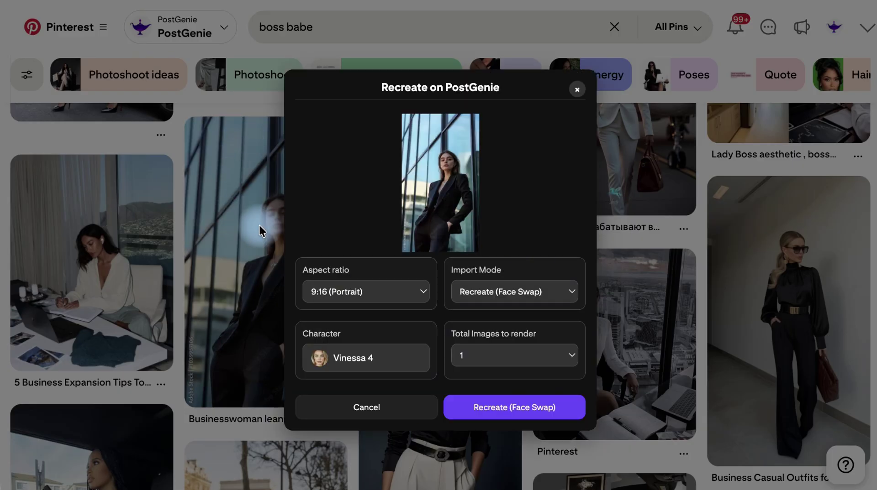
Recreate the businesswoman pin using the Recreate with AI mode and the character Vinessa Original, and open the AI images
left_click(489, 294)
left_click(503, 270)
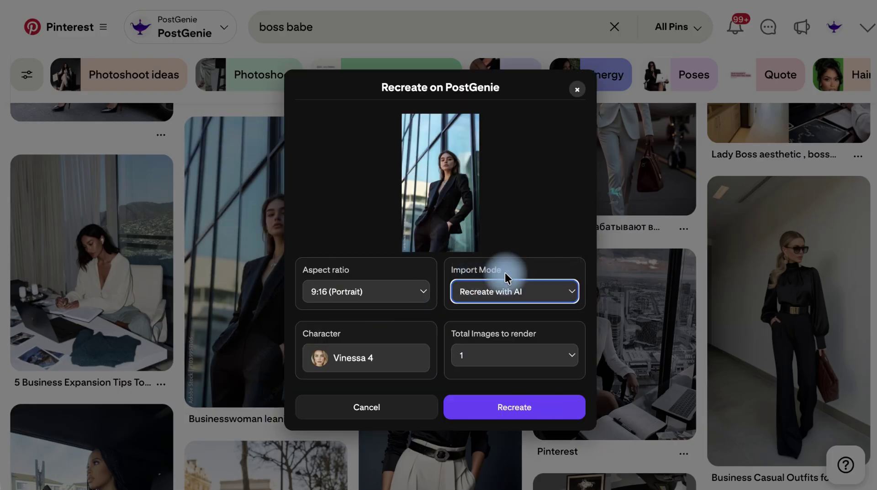
left_click(362, 358)
left_click(434, 177)
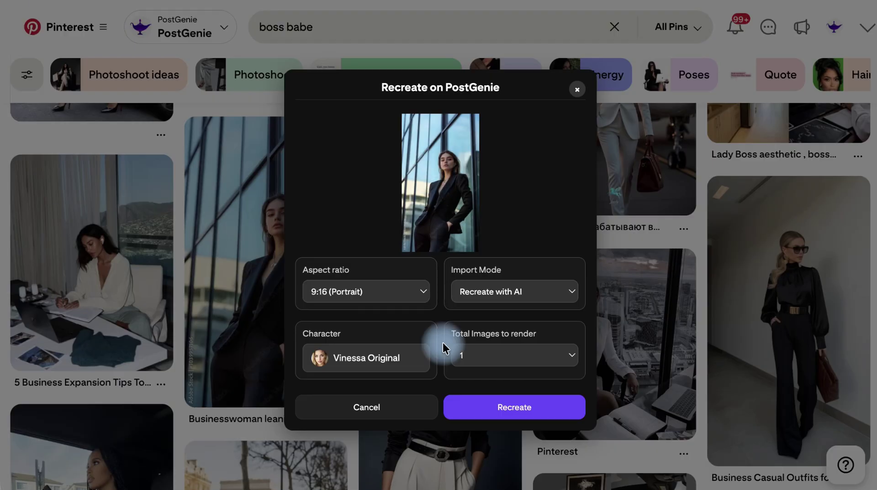
left_click(516, 409)
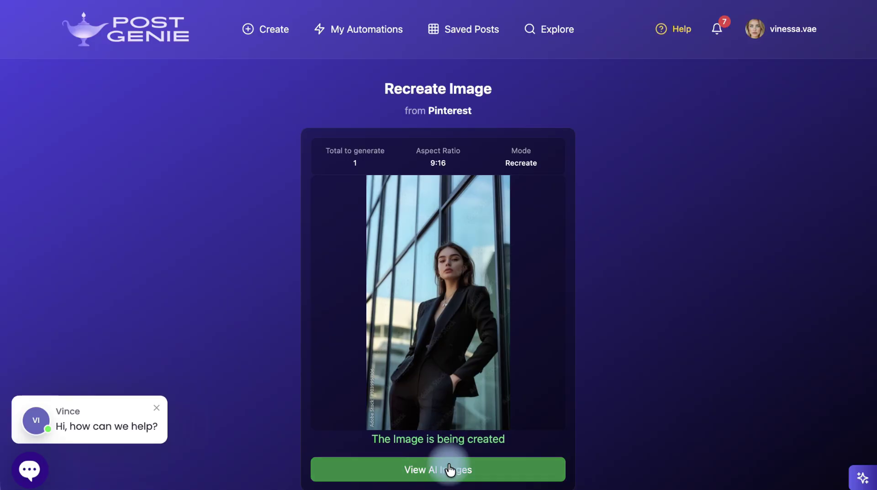
left_click(447, 469)
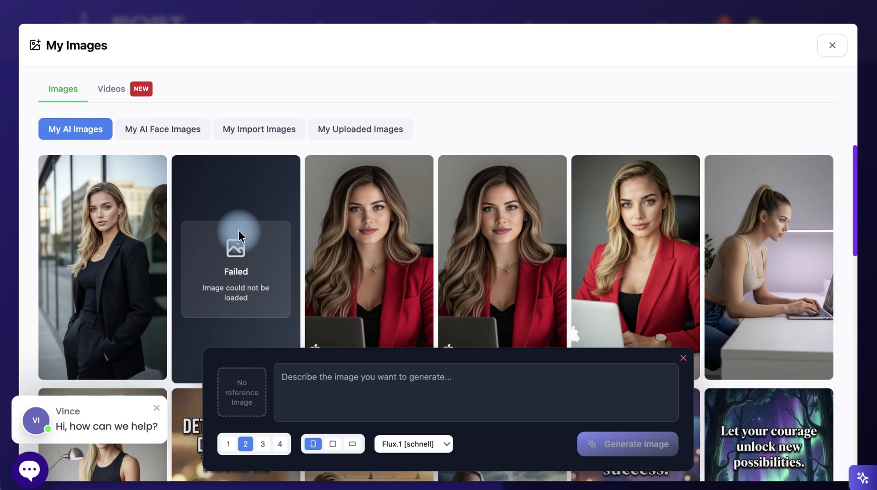
Delete the failed image from the AI images and load the recreated black suit image into the post editor
left_click(284, 170)
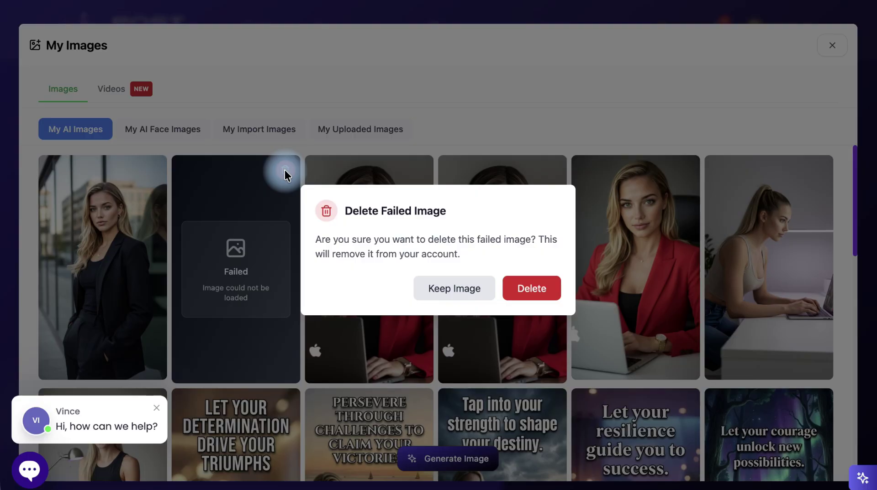
left_click(503, 287)
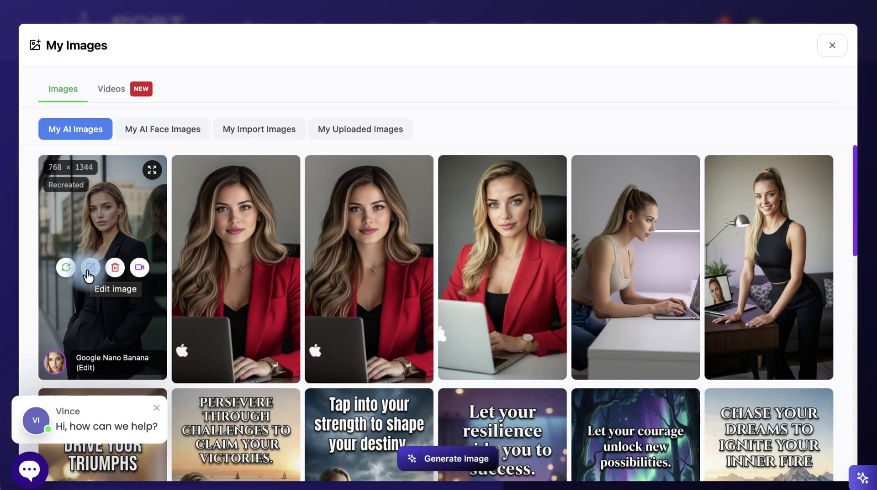
left_click(97, 229)
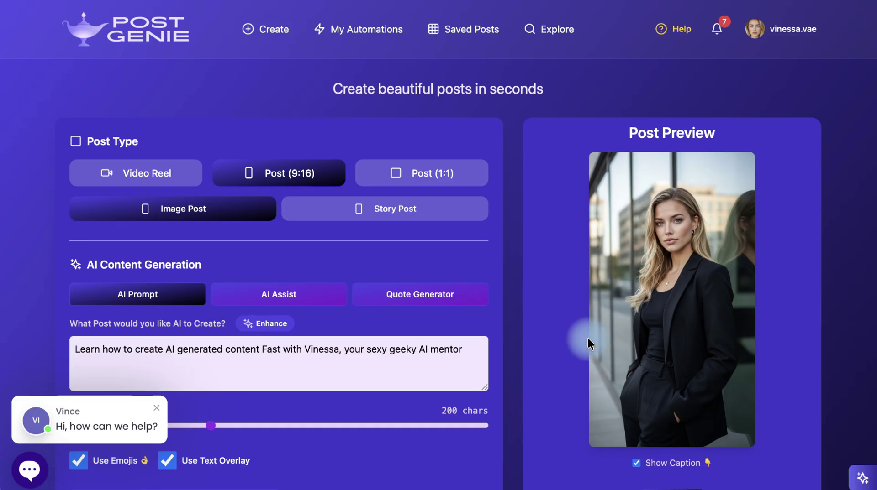